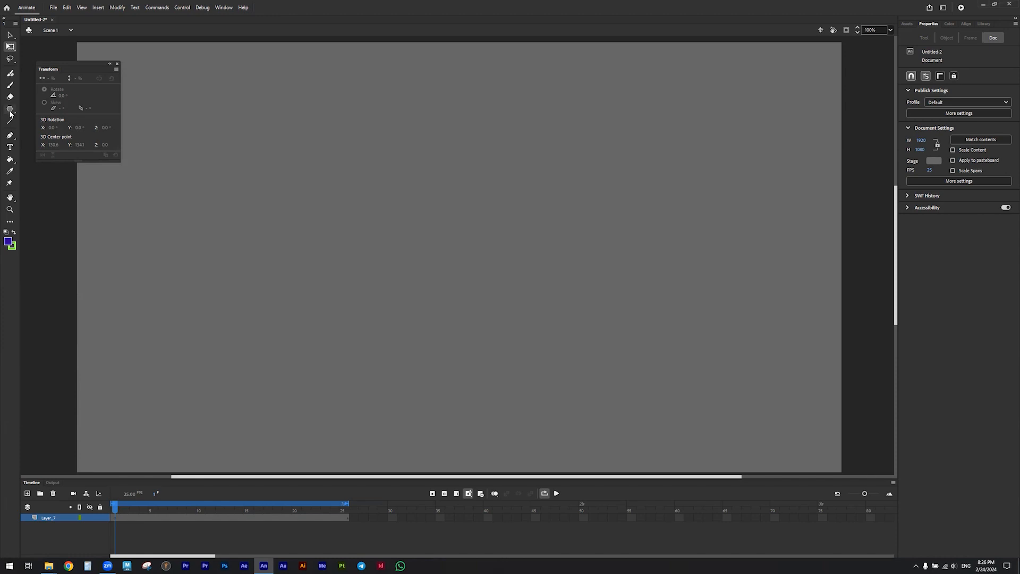
- Draw a circle about 173 px in diameter on the left side of the stage with the Oval tool
{"action": "left_click", "coordinate": [12, 110]}
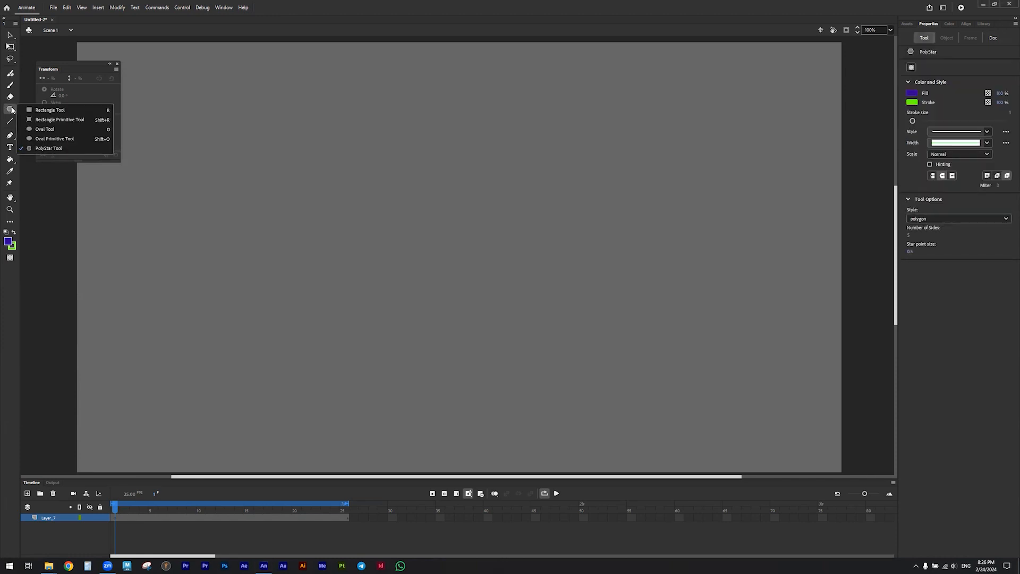
{"action": "left_click", "coordinate": [44, 129]}
{"action": "left_click_drag", "start_coordinate": [170, 227], "coordinate": [236, 288]}
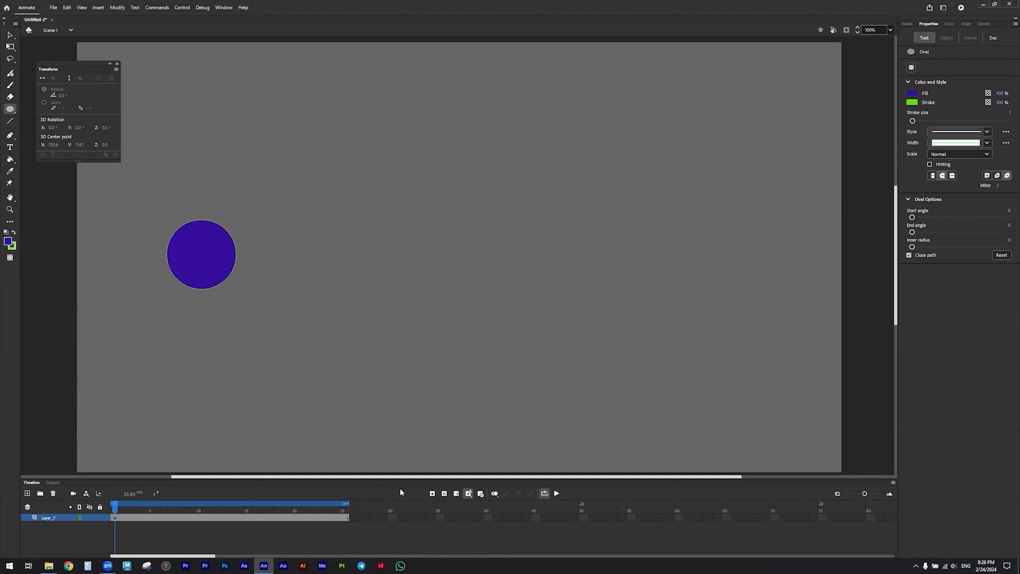
- Create a classic tween on the circle's layer and move the circle horizontally to the right side of the stage at frame 25
{"action": "right_click", "coordinate": [186, 518]}
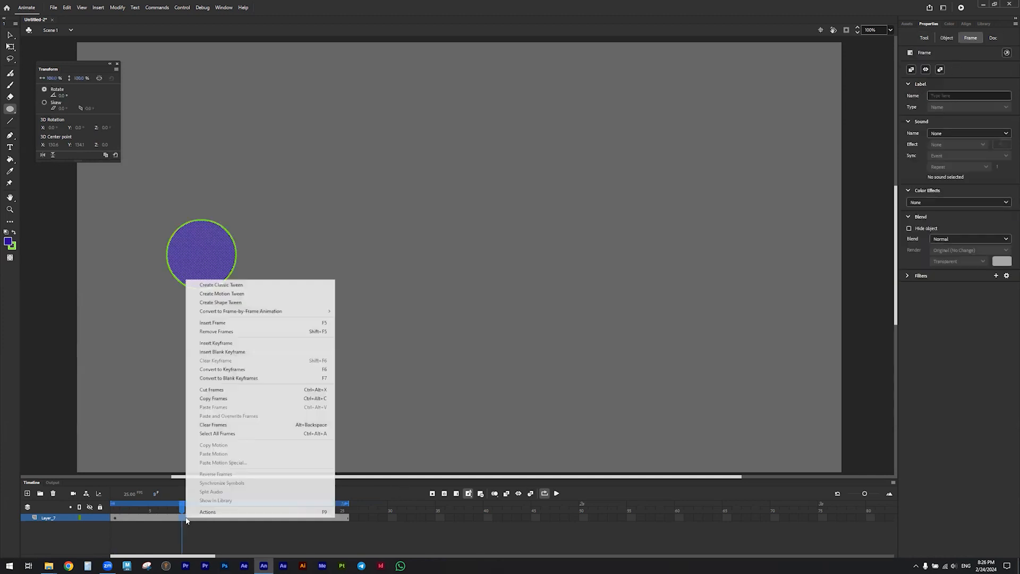
{"action": "left_click", "coordinate": [234, 286]}
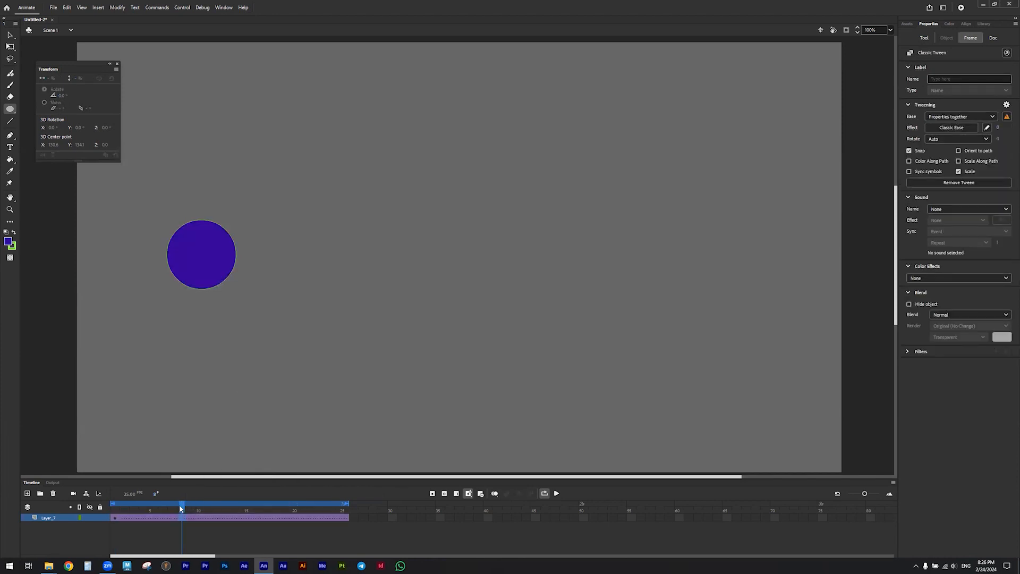
{"action": "left_click_drag", "start_coordinate": [180, 507], "coordinate": [344, 518]}
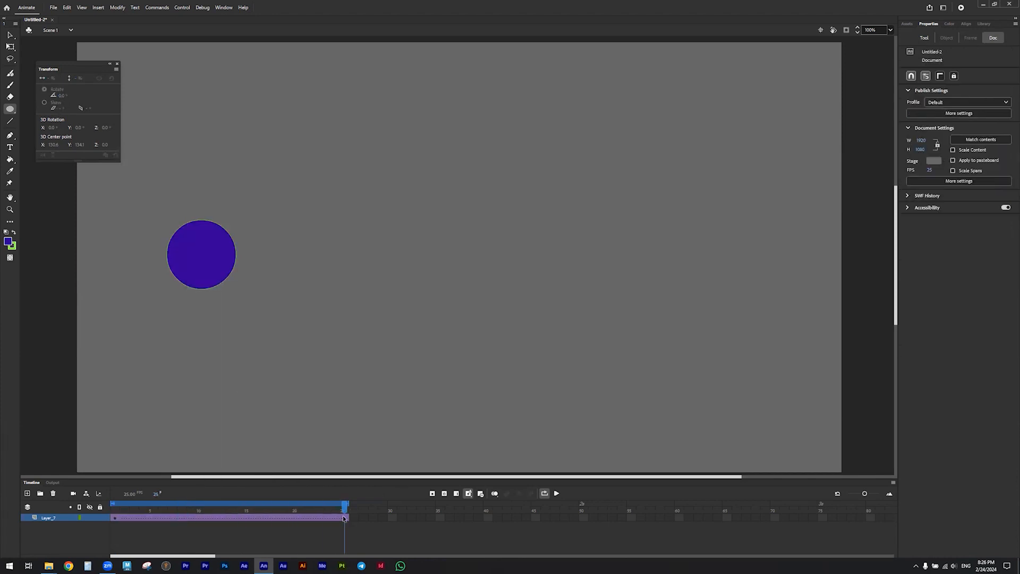
{"action": "left_click", "coordinate": [9, 48]}
{"action": "left_click_drag", "start_coordinate": [213, 259], "coordinate": [763, 259]}
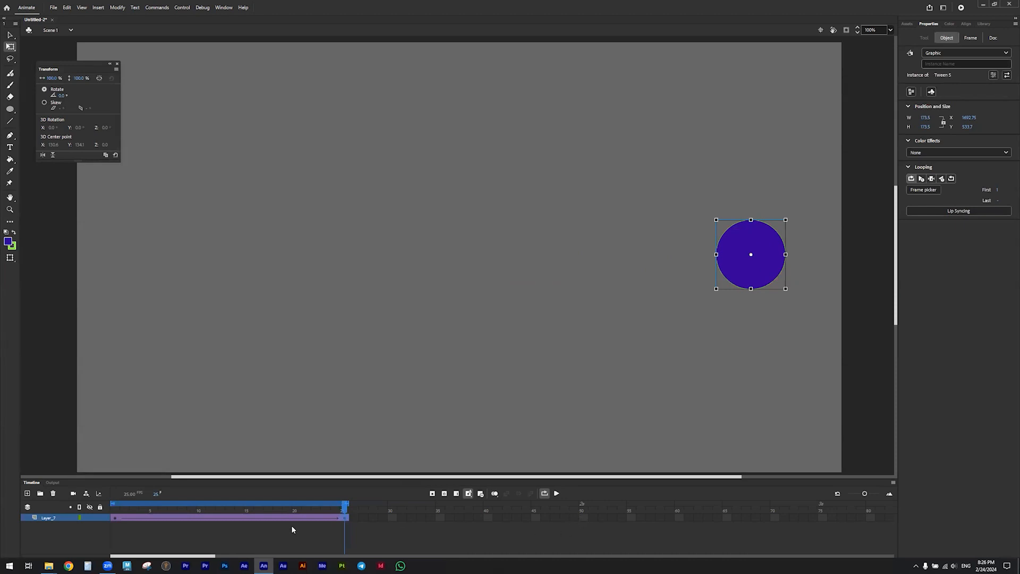
- Scrub through the tween to check the circle's motion, and select the tween span at frame 9
{"action": "left_click", "coordinate": [212, 516]}
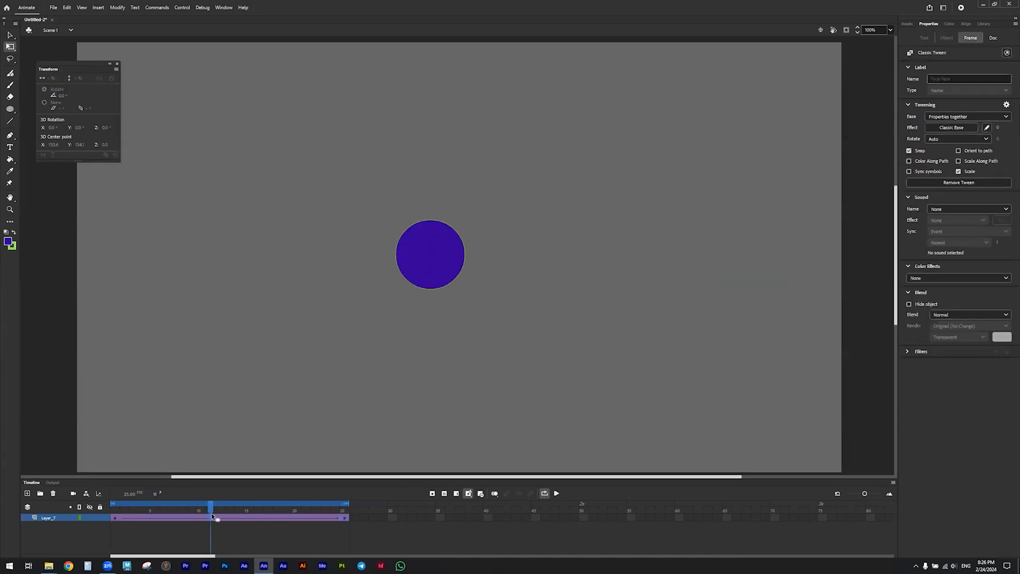
{"action": "left_click_drag", "start_coordinate": [212, 505], "coordinate": [152, 506]}
{"action": "left_click", "coordinate": [194, 519]}
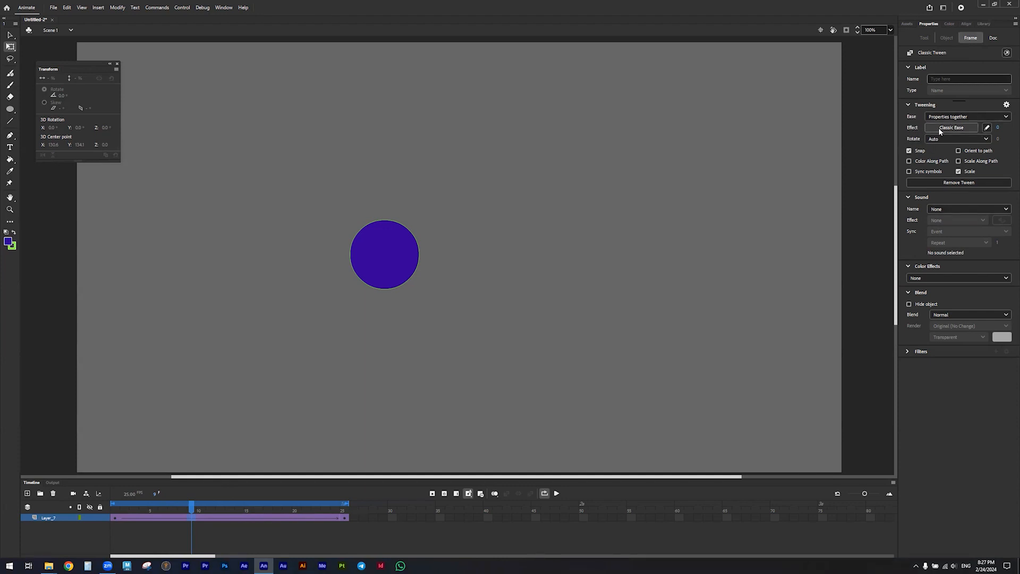
- Switch the classic tween's easing to Properties separately, and set it back to Properties together
{"action": "left_click", "coordinate": [979, 118]}
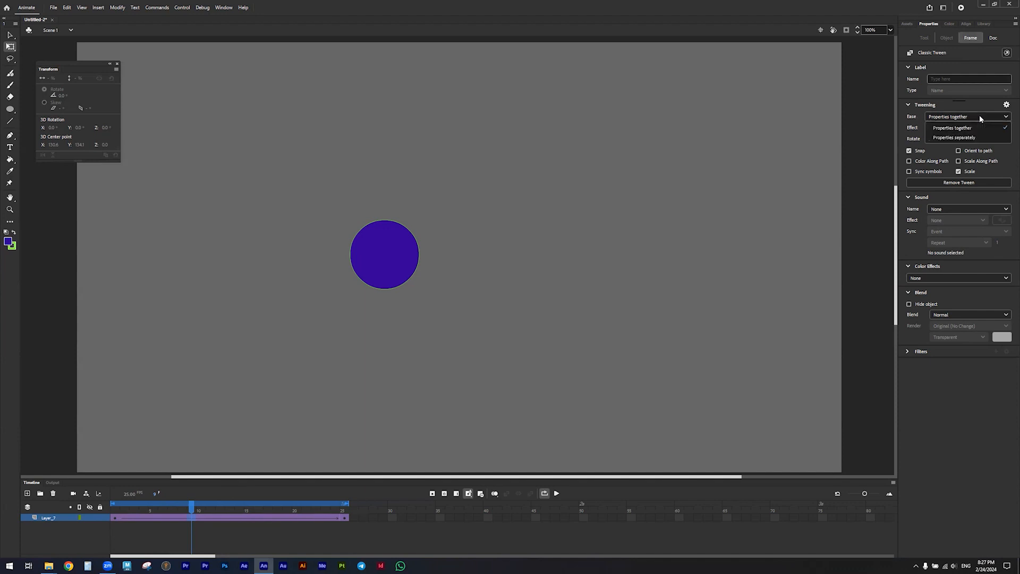
{"action": "left_click", "coordinate": [959, 137]}
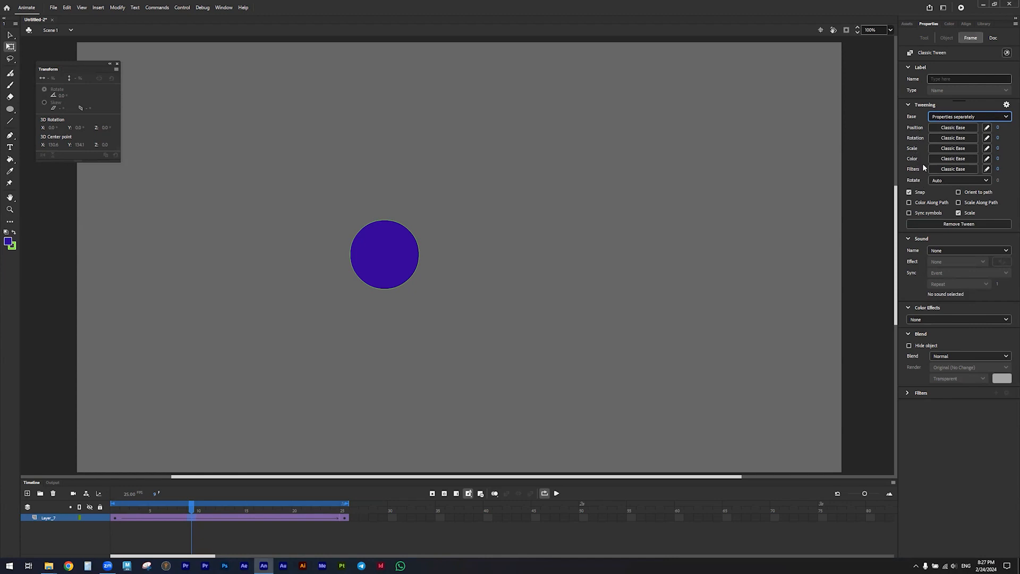
{"action": "left_click", "coordinate": [965, 116]}
{"action": "left_click", "coordinate": [961, 128]}
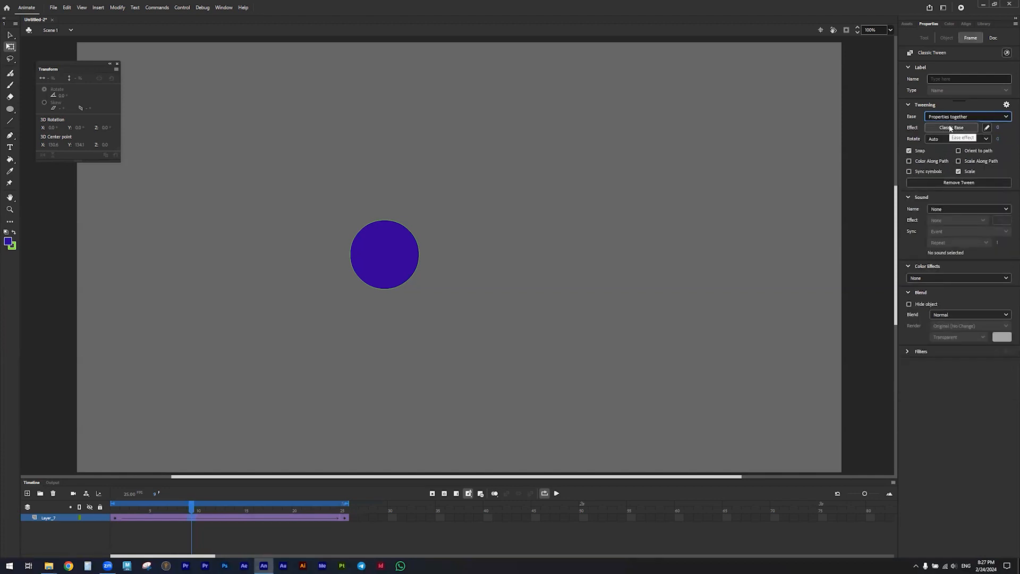
- Apply the Quart Ease In effect to the classic tween and play the animation to check it
{"action": "left_click", "coordinate": [951, 128]}
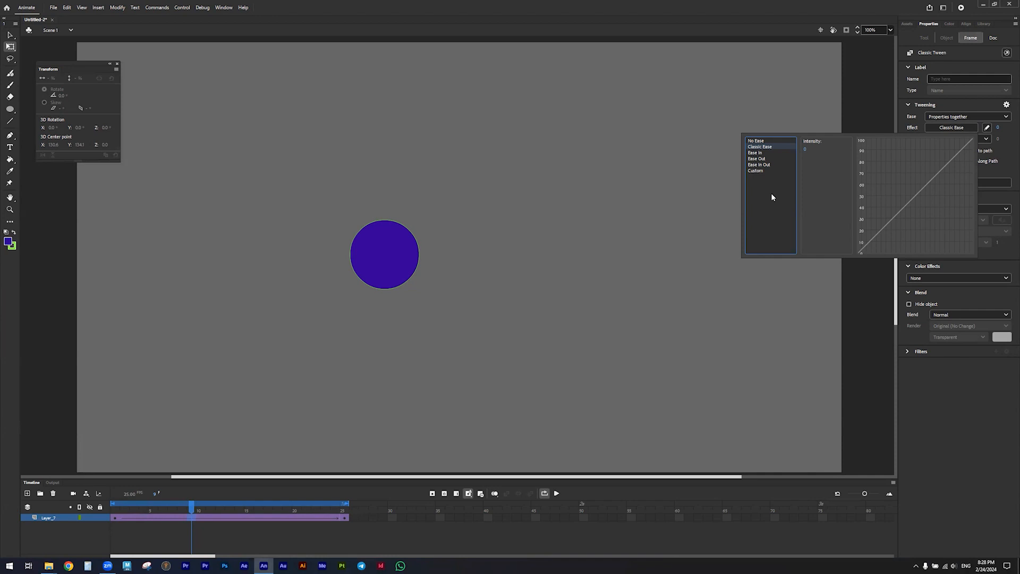
{"action": "left_click", "coordinate": [761, 154]}
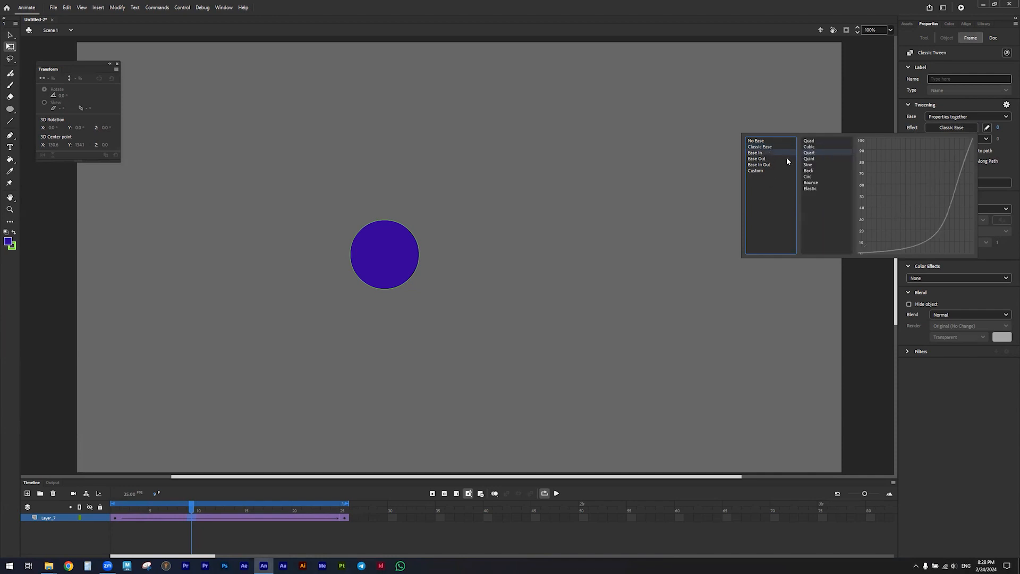
{"action": "left_click", "coordinate": [812, 142]}
{"action": "left_click", "coordinate": [813, 149]}
{"action": "left_click", "coordinate": [815, 153]}
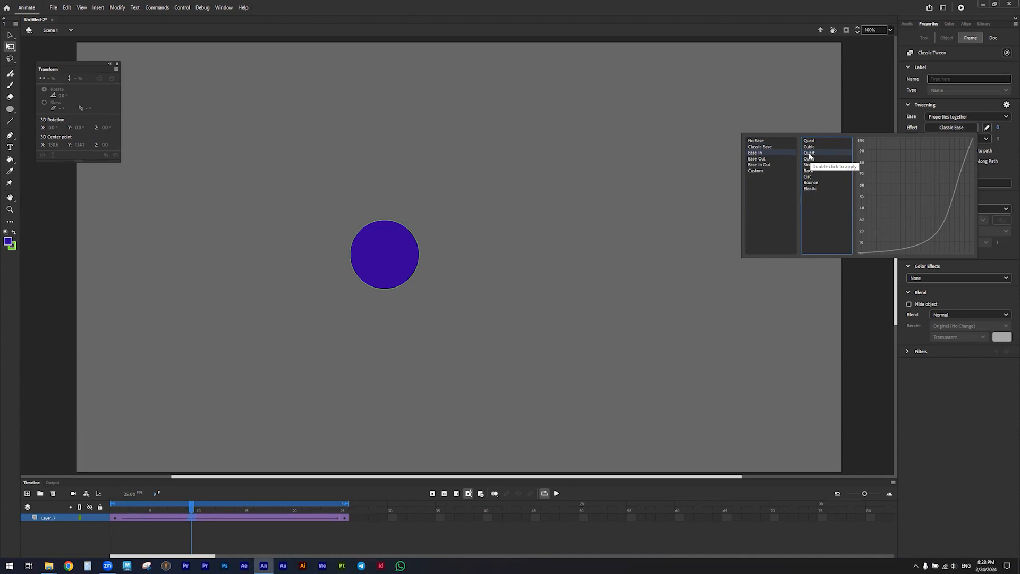
{"action": "double_click", "coordinate": [809, 153]}
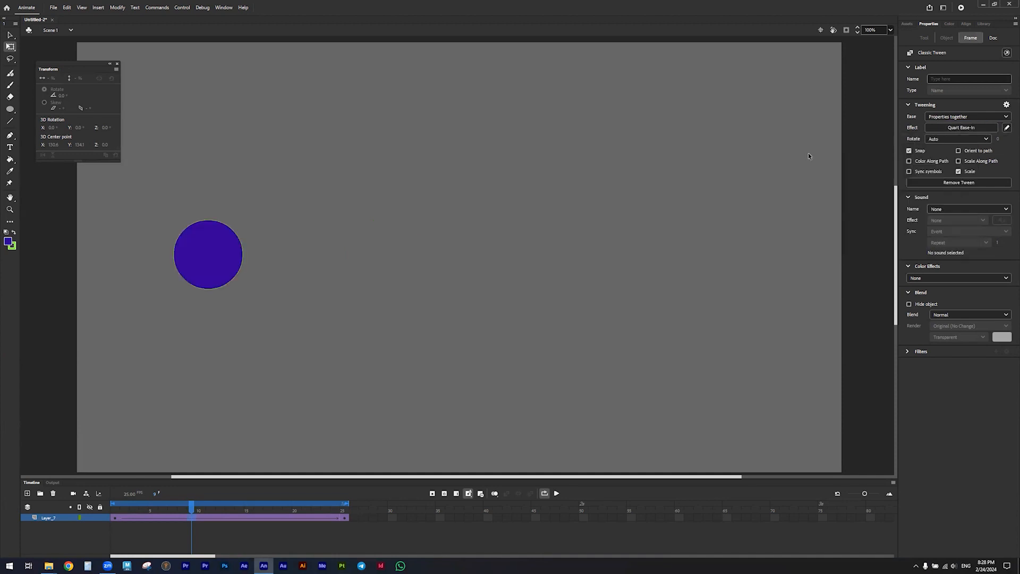
{"action": "left_click", "coordinate": [557, 493]}
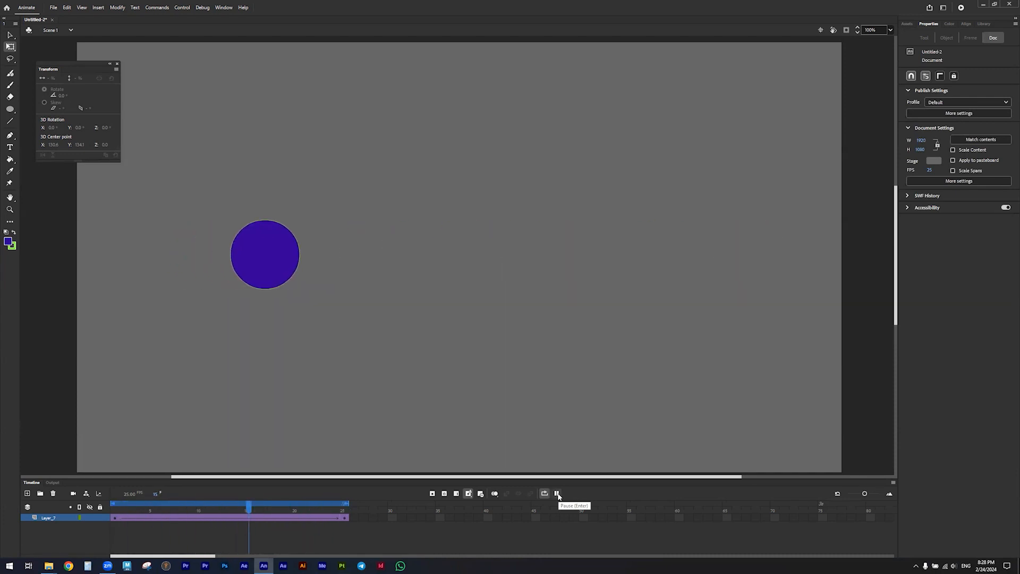
{"action": "left_click", "coordinate": [558, 494]}
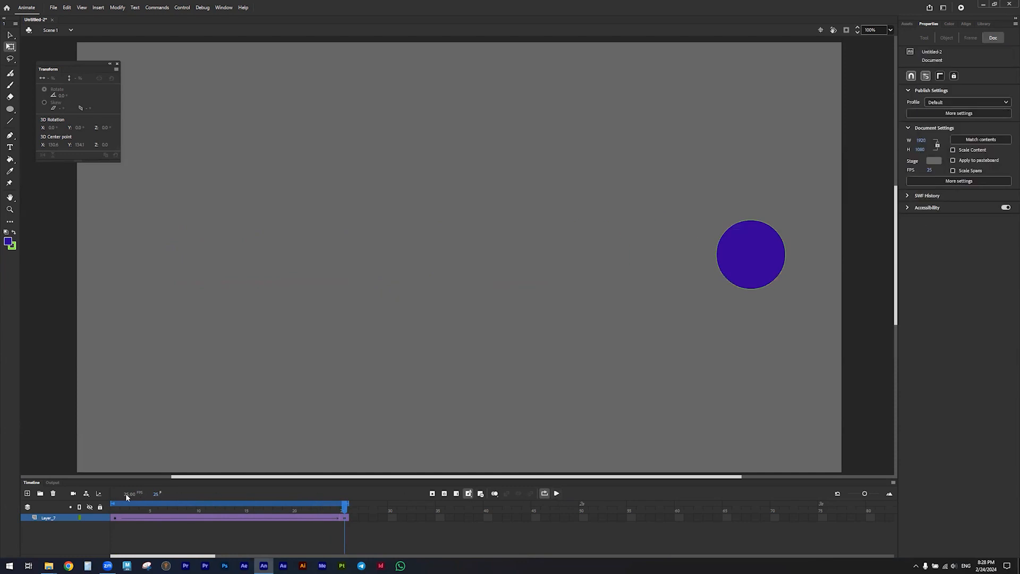
- Change the tween's easing effect to Quint Ease Out and play the animation to check it
{"action": "left_click", "coordinate": [172, 518]}
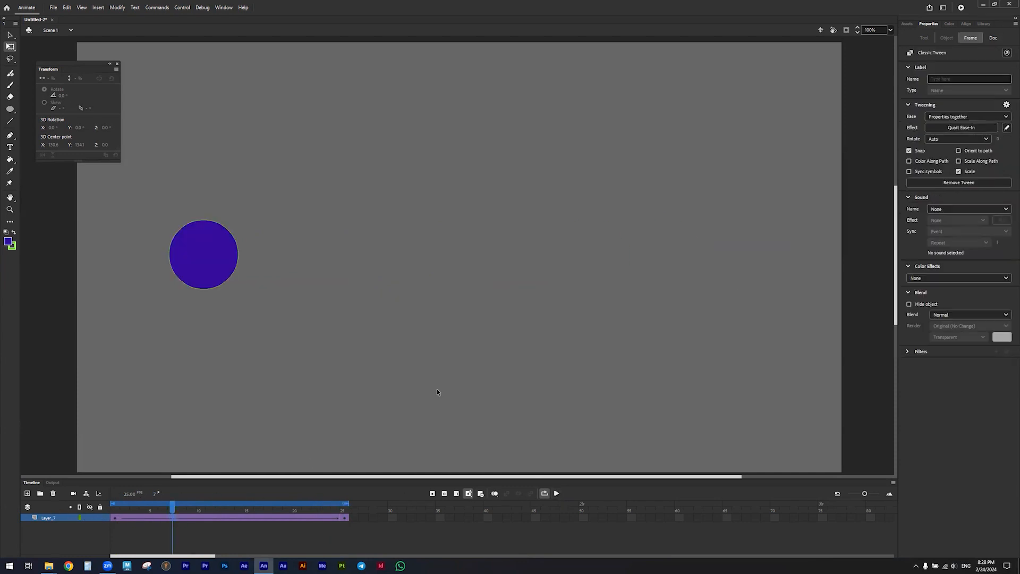
{"action": "left_click", "coordinate": [971, 129]}
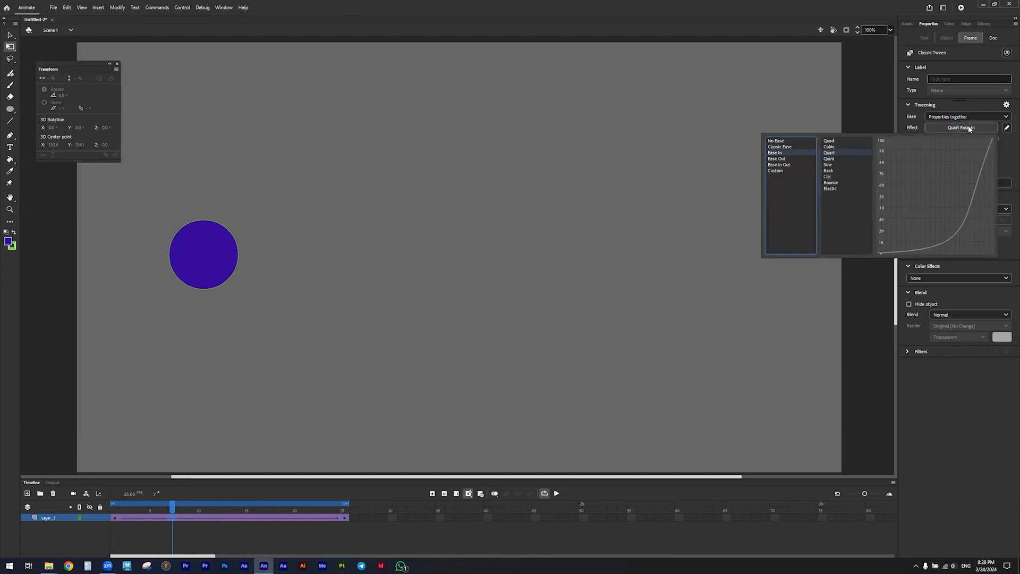
{"action": "left_click", "coordinate": [777, 159]}
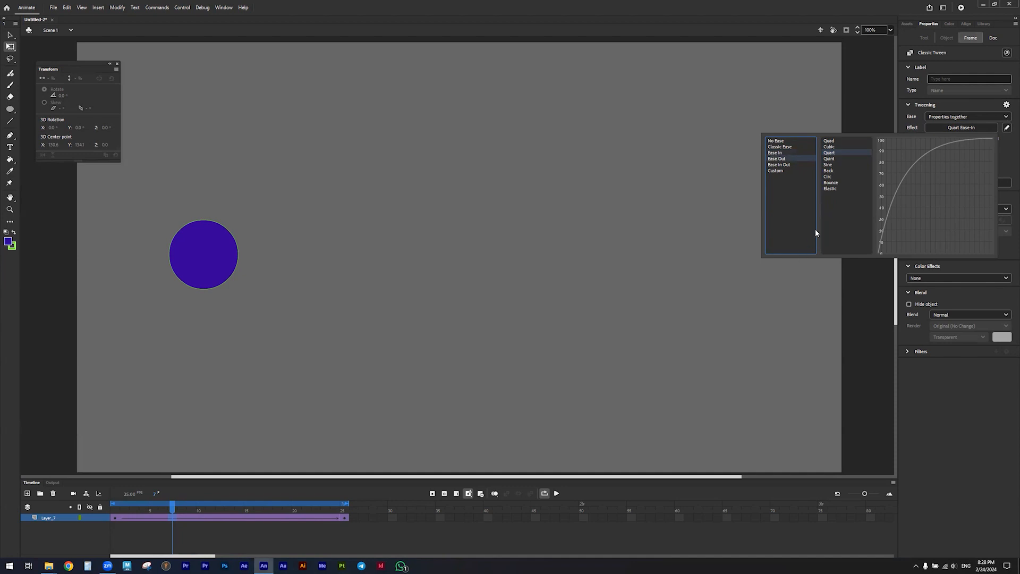
{"action": "left_click", "coordinate": [829, 158]}
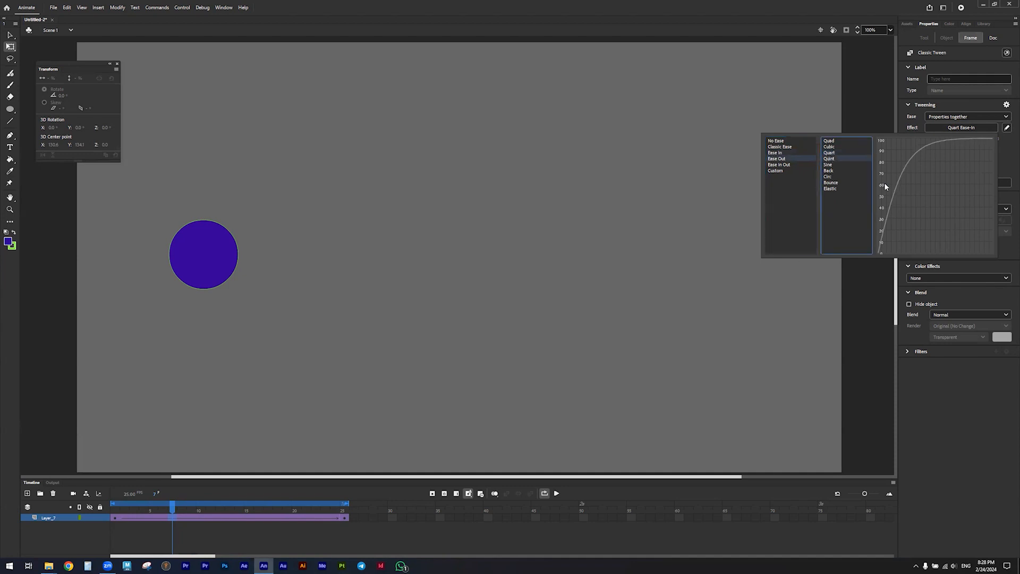
{"action": "double_click", "coordinate": [831, 158]}
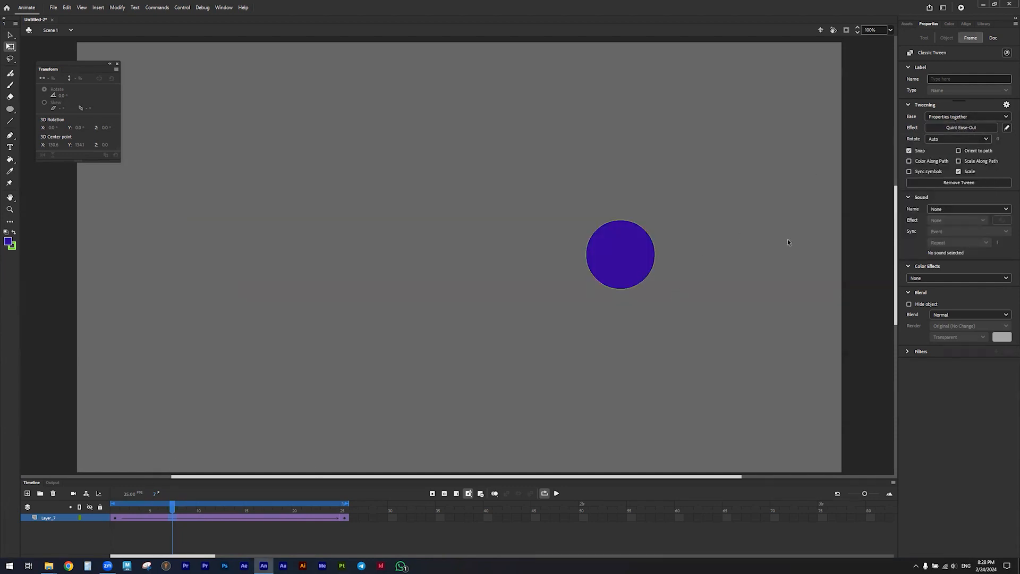
{"action": "left_click", "coordinate": [557, 494]}
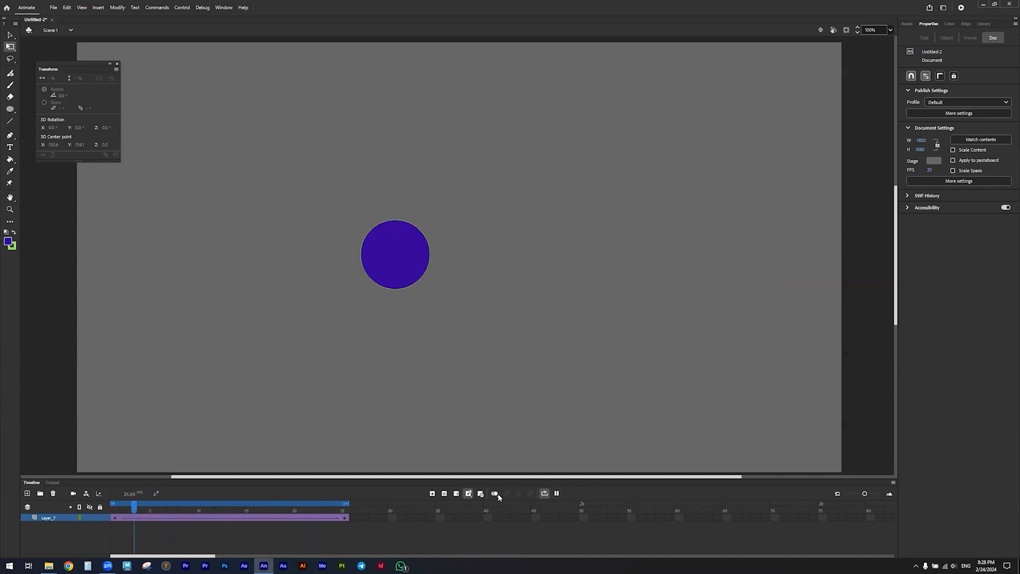
{"action": "left_click", "coordinate": [557, 493]}
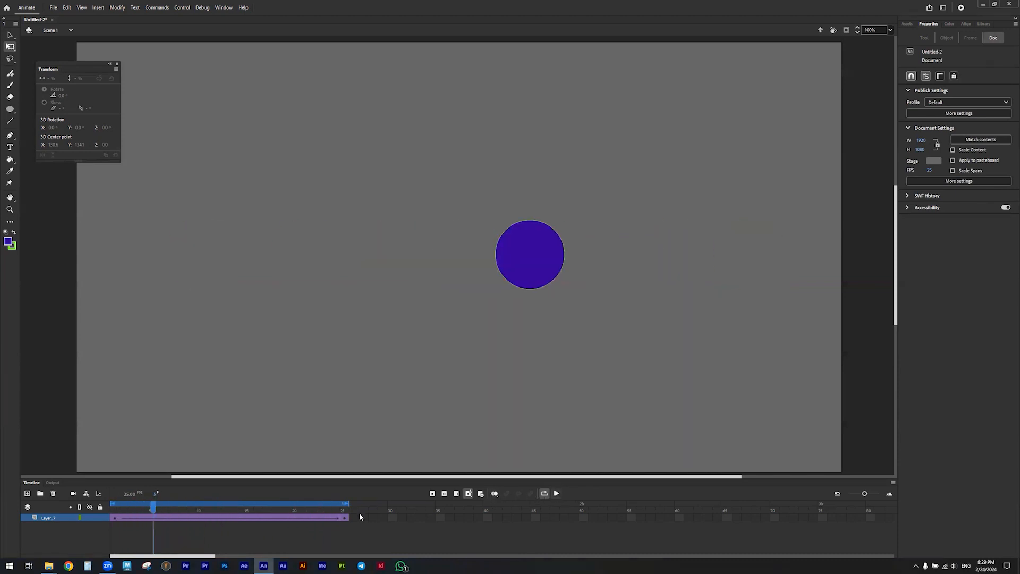
- Change the tween's easing effect to Quart Ease In Out and play the animation to check it
{"action": "left_click", "coordinate": [218, 517]}
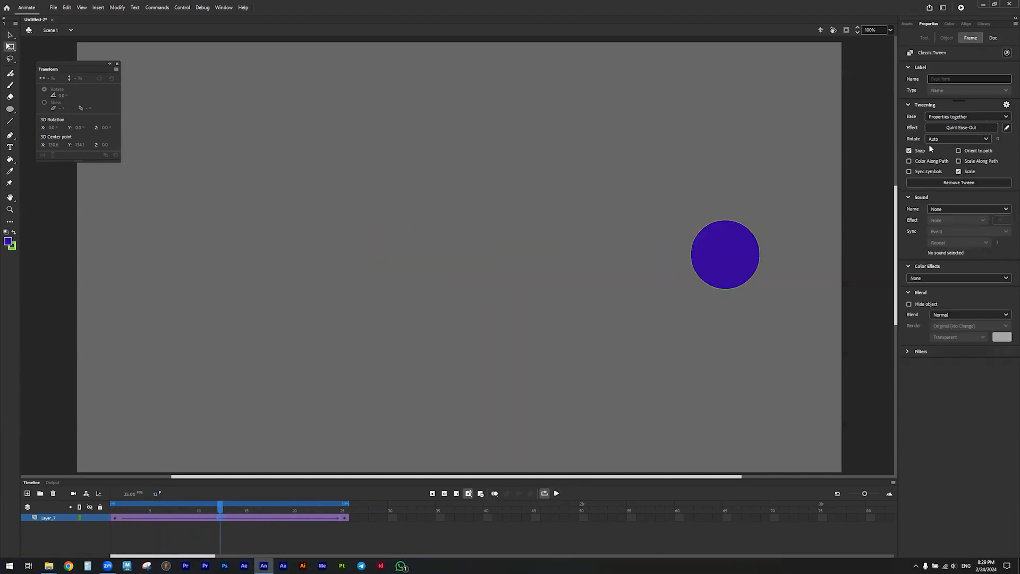
{"action": "left_click", "coordinate": [957, 127]}
{"action": "left_click", "coordinate": [785, 165]}
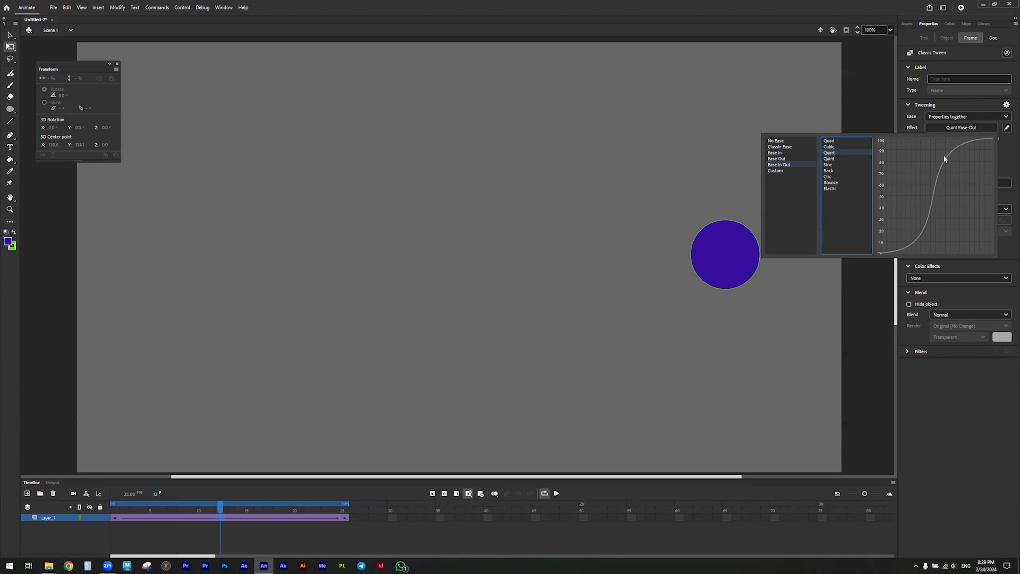
{"action": "double_click", "coordinate": [828, 153]}
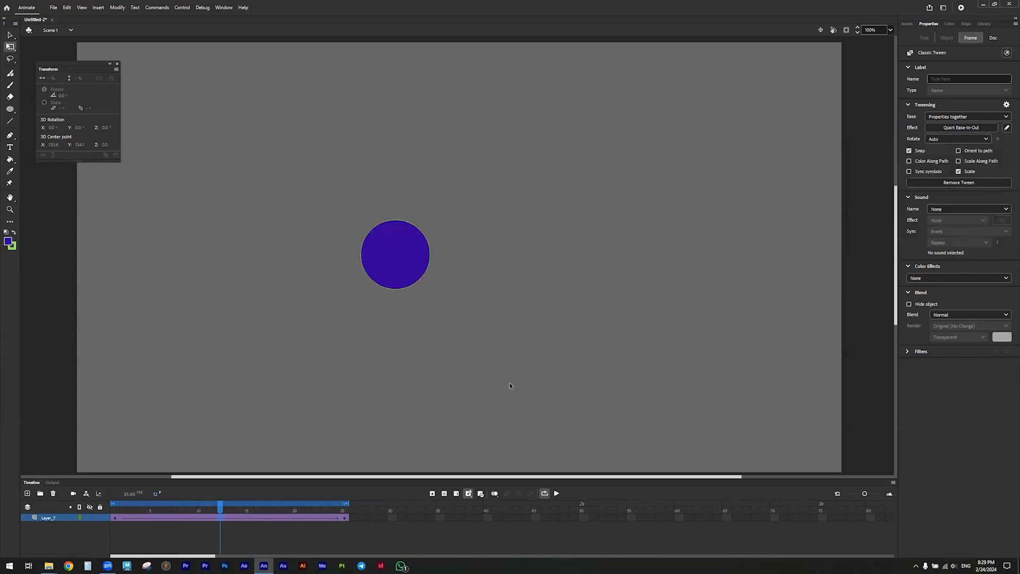
{"action": "left_click", "coordinate": [556, 494]}
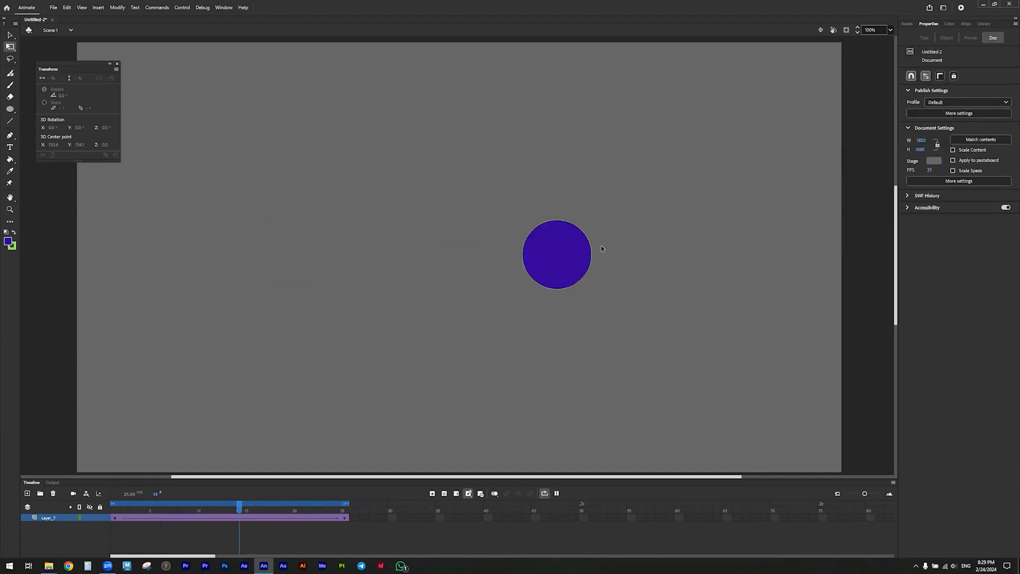
{"action": "left_click", "coordinate": [556, 494]}
- Turn on onion skinning and extend its range over the whole tween, from frame 1 to frame 25
{"action": "left_click", "coordinate": [495, 493]}
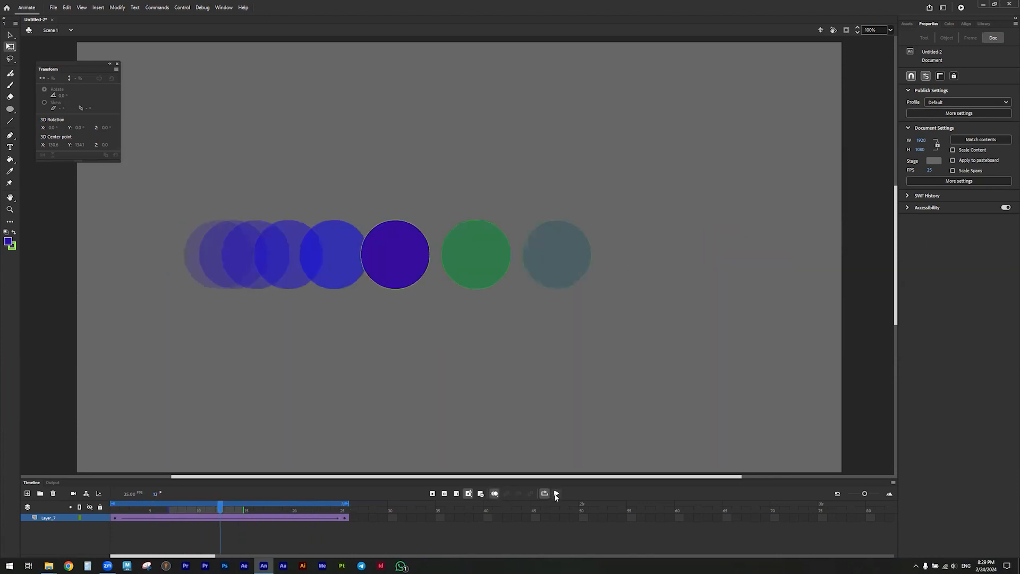
{"action": "left_click_drag", "start_coordinate": [241, 511], "coordinate": [347, 511]}
{"action": "left_click_drag", "start_coordinate": [164, 508], "coordinate": [112, 508]}
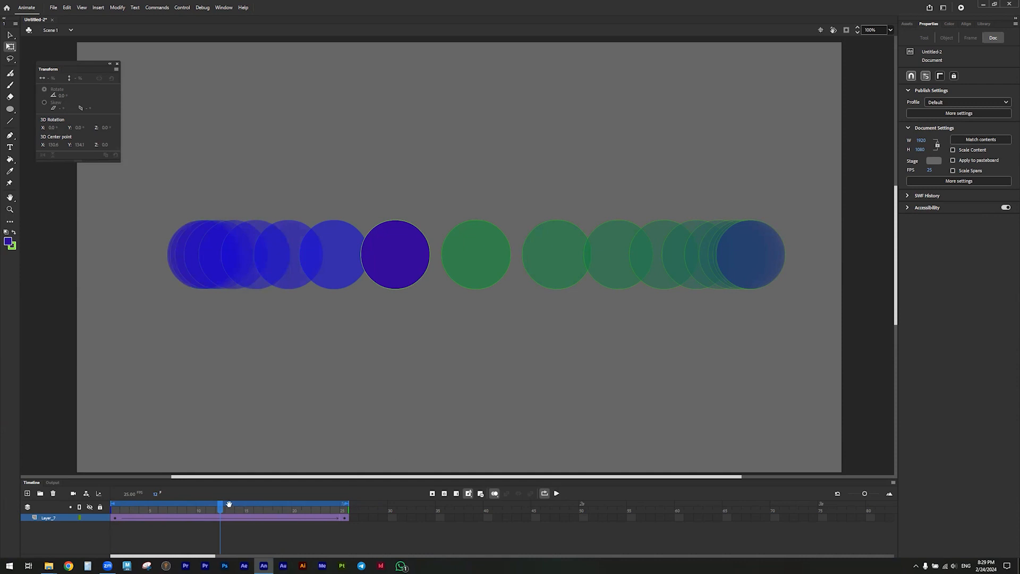
- Scrub and play the animation with onion skinning on to examine the circle's spacing, ending at frame 13
{"action": "left_click_drag", "start_coordinate": [222, 509], "coordinate": [287, 525]}
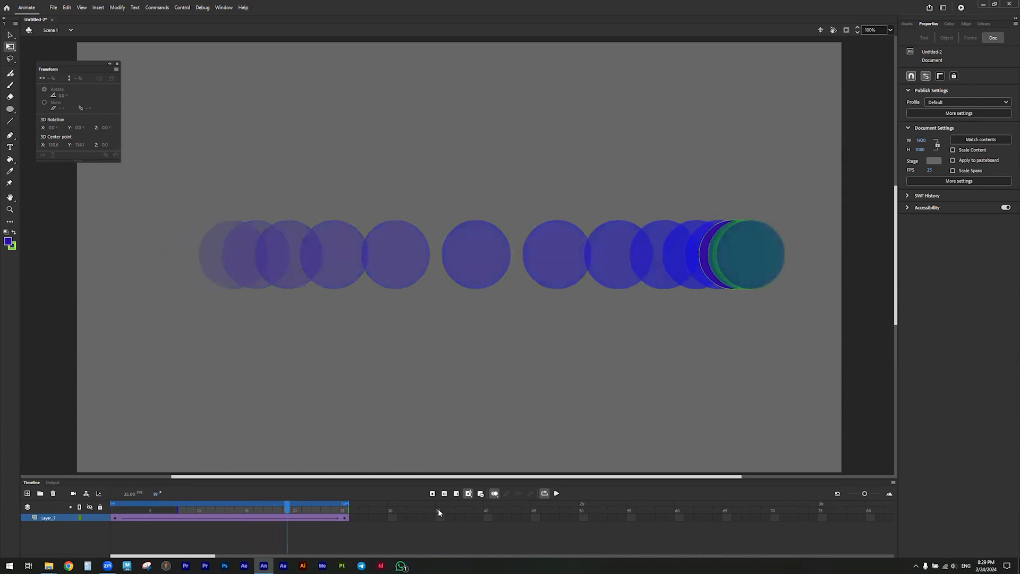
{"action": "left_click", "coordinate": [556, 494]}
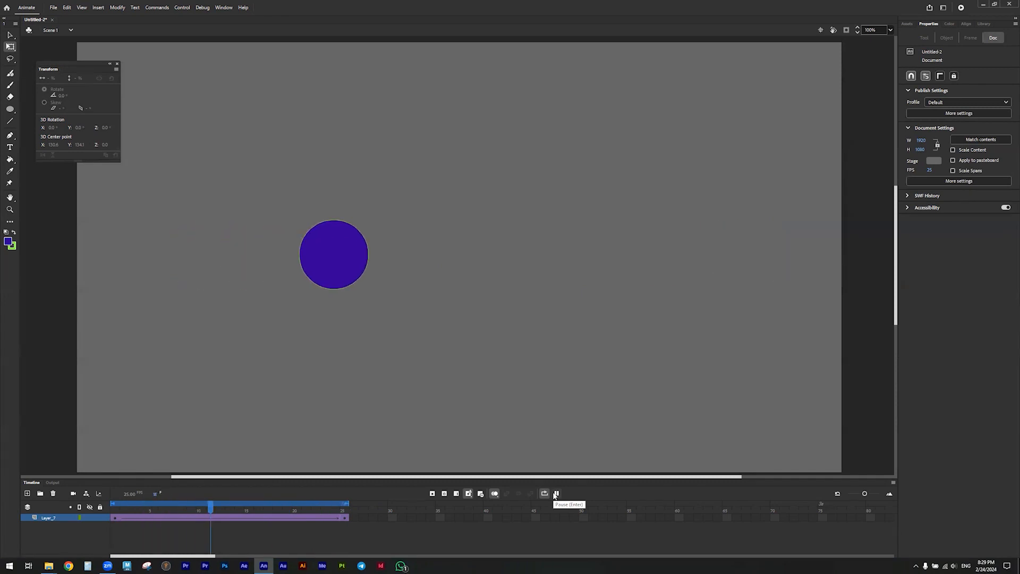
{"action": "left_click", "coordinate": [556, 493]}
{"action": "left_click", "coordinate": [556, 494]}
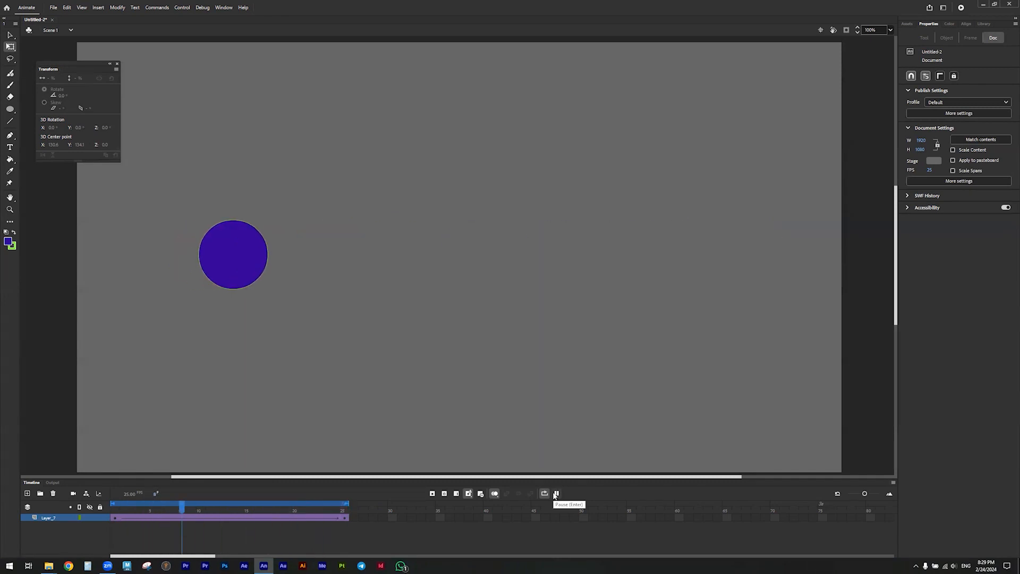
{"action": "left_click", "coordinate": [555, 494]}
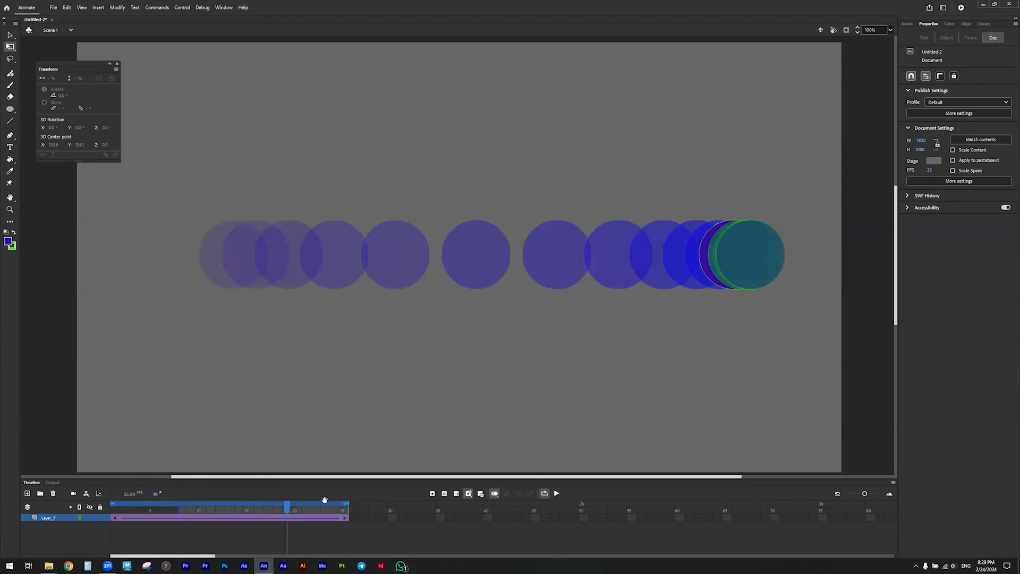
{"action": "left_click_drag", "start_coordinate": [262, 509], "coordinate": [231, 512]}
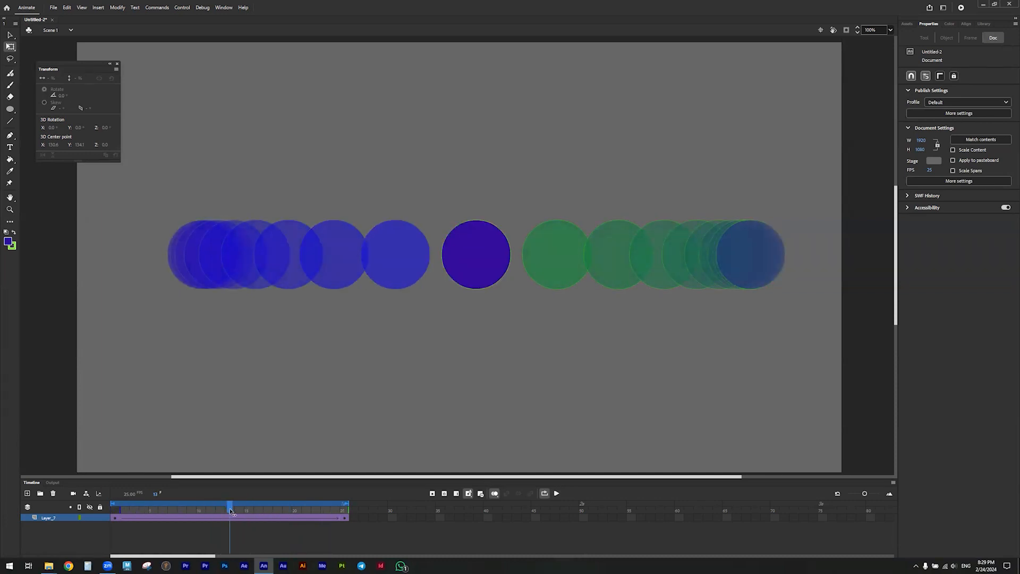